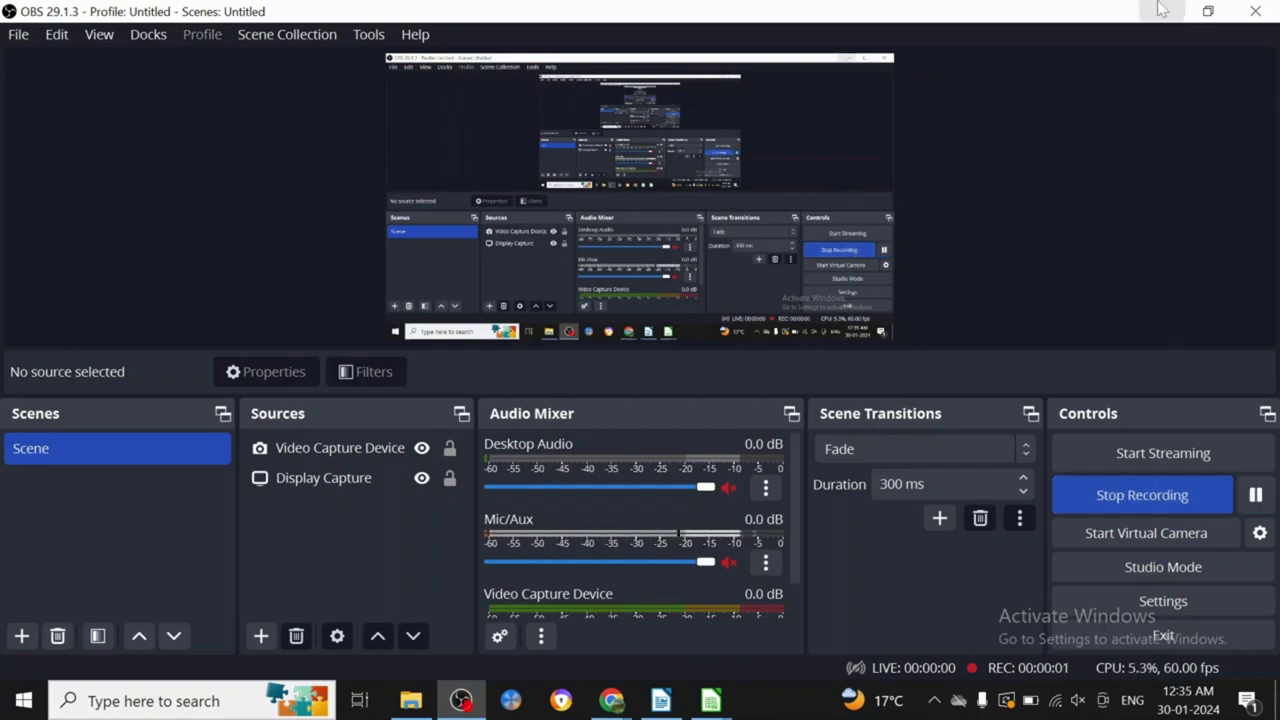
Minimize OBS Studio to reveal the AppTweak Keyword Suggest Tool in Chrome
{"action": "left_click", "coordinate": [1162, 11]}
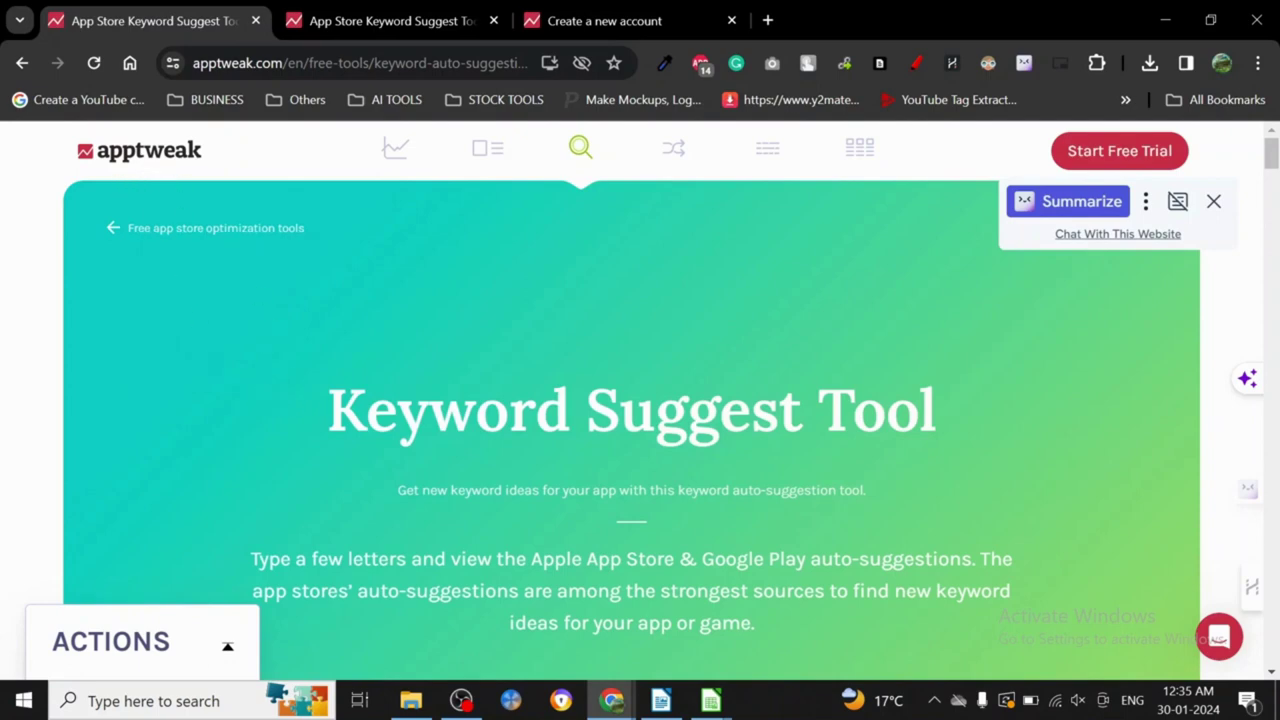
Scroll to the search form and check the store choices, keeping App Store
{"action": "scroll", "coordinate": [1273, 168], "scroll_direction": "down", "scroll_amount": 2}
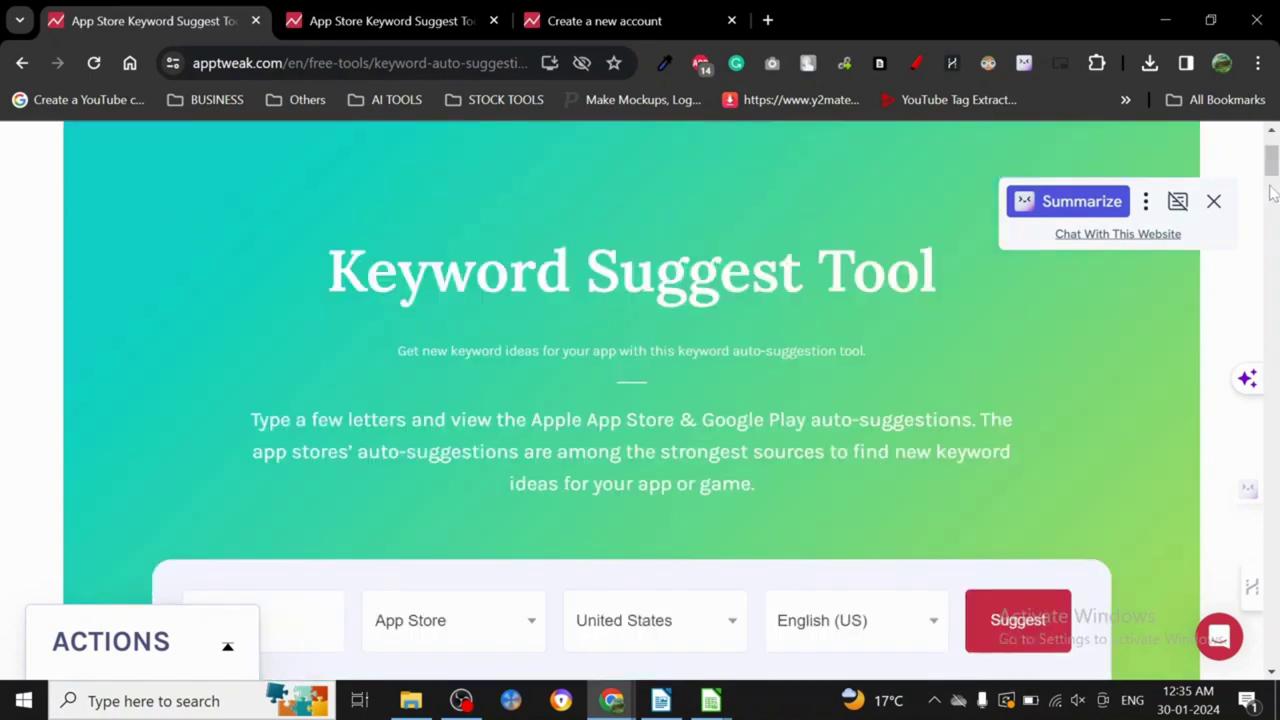
{"action": "scroll", "coordinate": [1272, 192], "scroll_direction": "down", "scroll_amount": 4}
{"action": "left_click", "coordinate": [458, 345]}
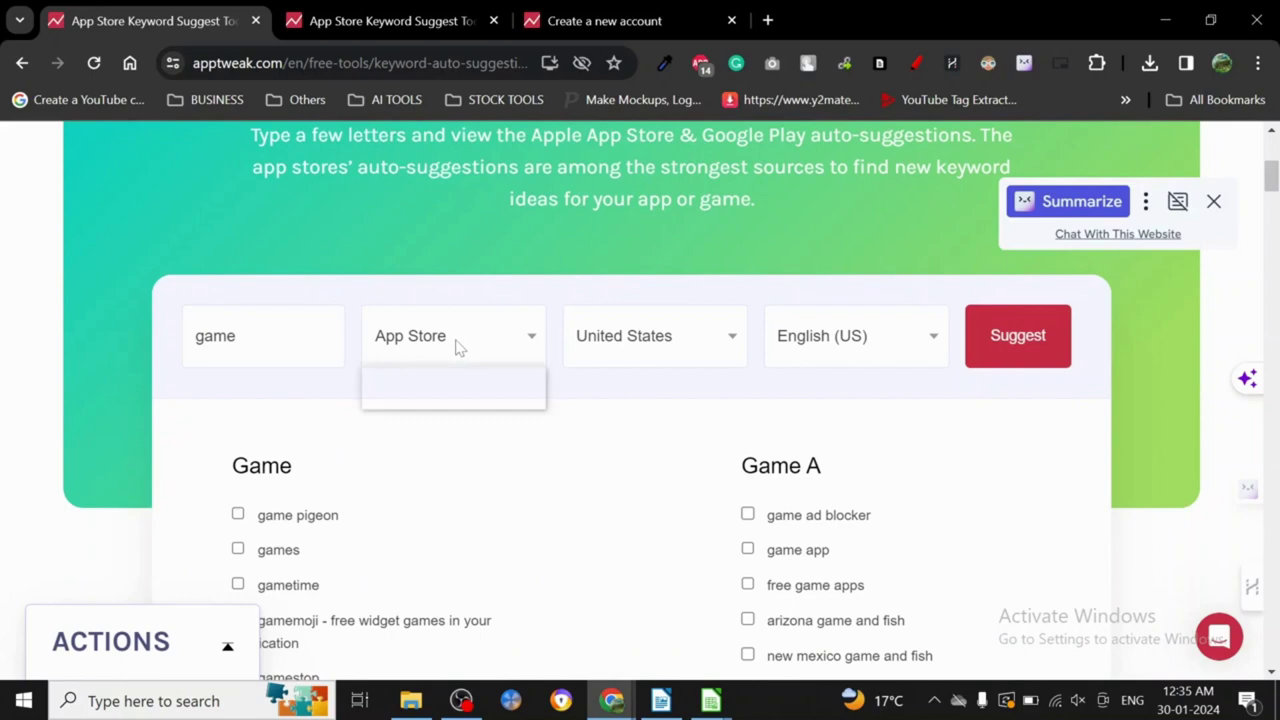
{"action": "left_click", "coordinate": [426, 222]}
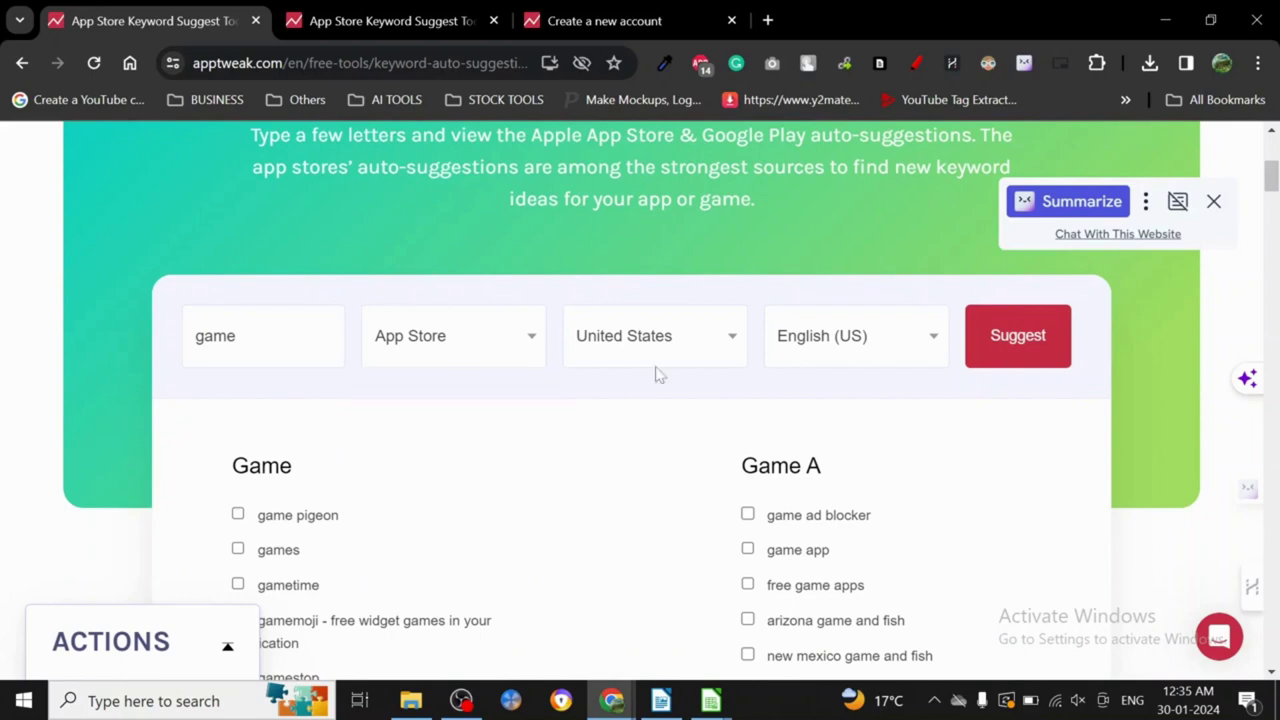
Recheck the App Store/Play Store options unchanged and scroll down through the Game B and Game C lists
{"action": "mouse_move", "coordinate": [1272, 196]}
{"action": "left_mouse_down"}
{"action": "mouse_move", "coordinate": [1270, 388]}
{"action": "mouse_move", "coordinate": [1268, 175]}
{"action": "mouse_move", "coordinate": [1268, 196]}
{"action": "left_mouse_up"}
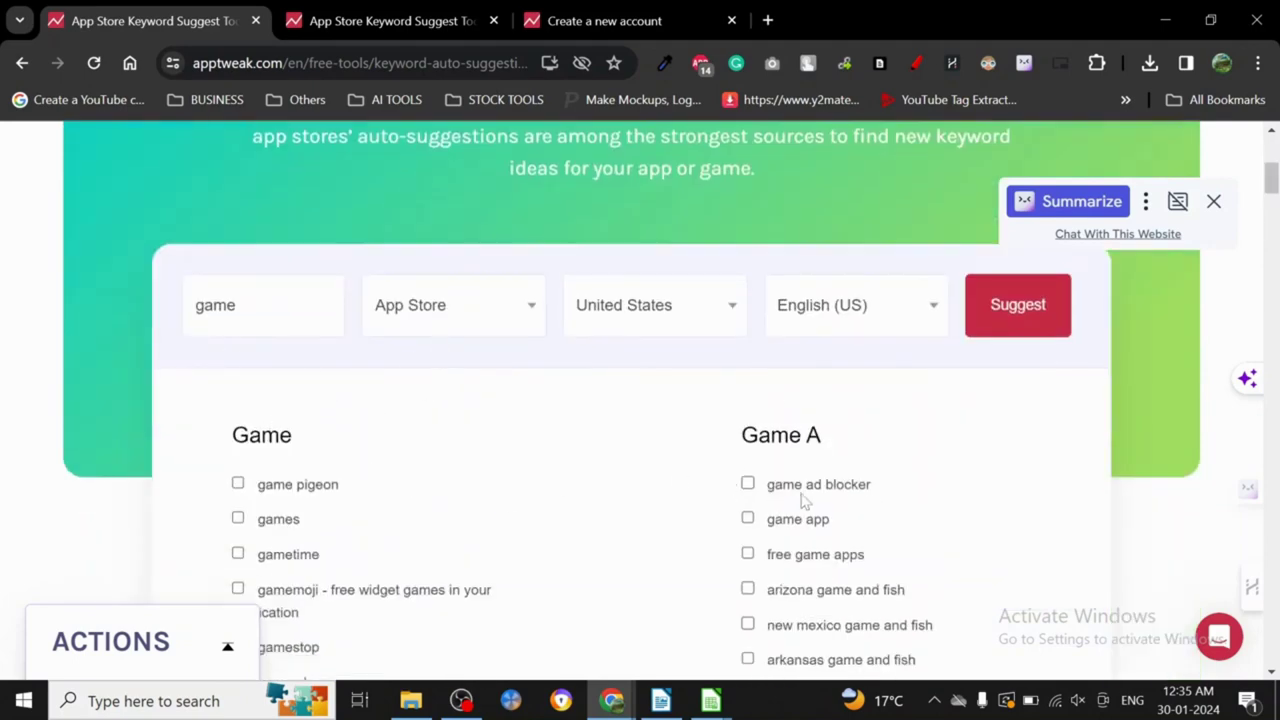
{"action": "left_click", "coordinate": [475, 327]}
{"action": "left_click", "coordinate": [255, 376]}
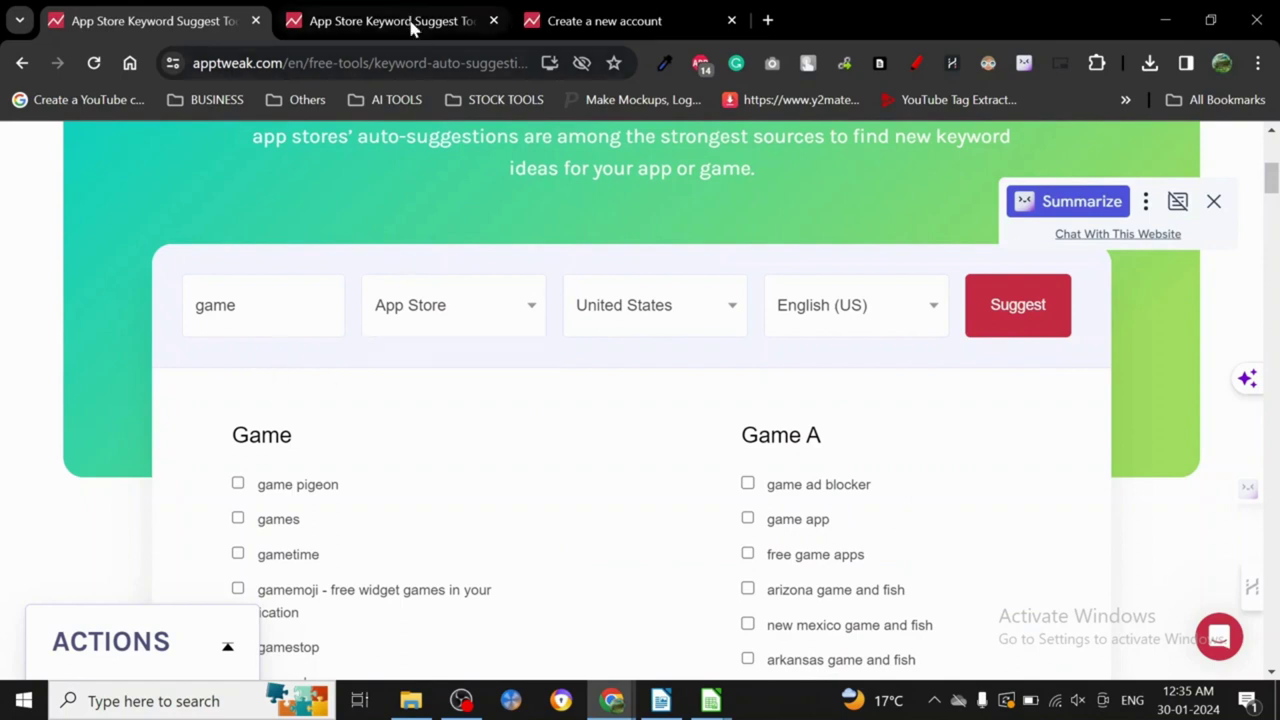
{"action": "scroll", "coordinate": [1270, 205], "scroll_direction": "down", "scroll_amount": 2}
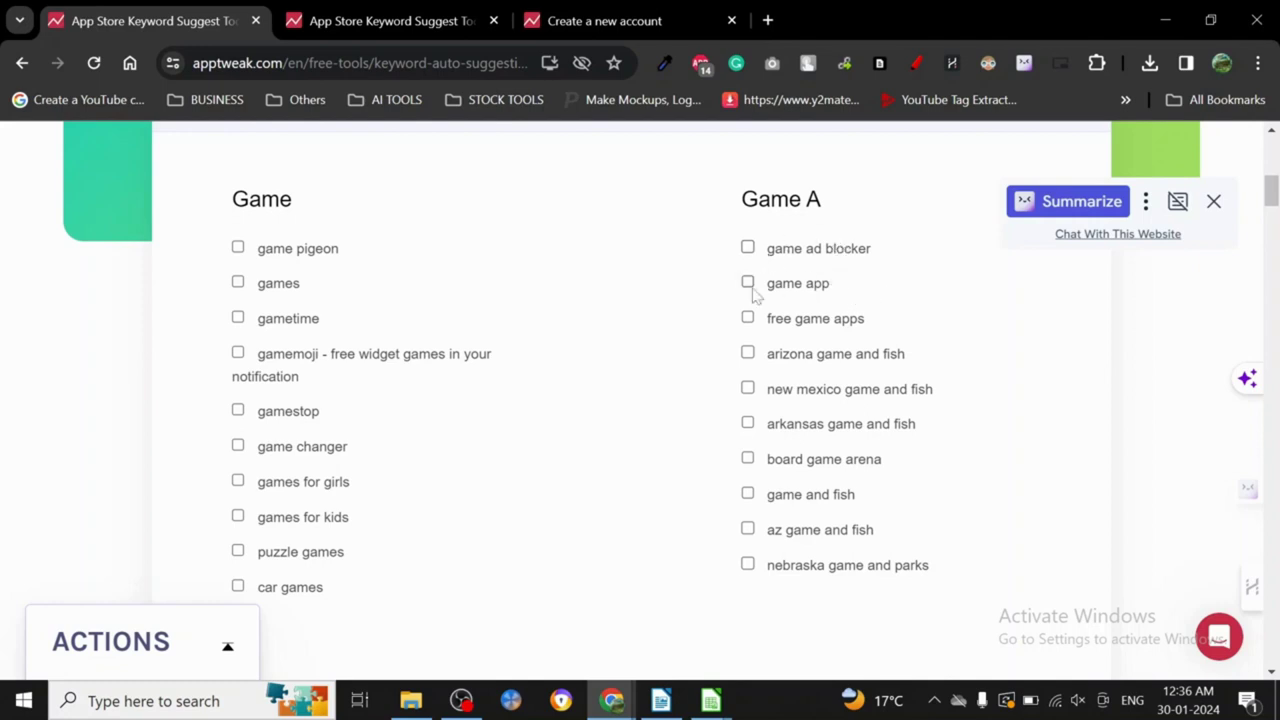
{"action": "left_click_drag", "start_coordinate": [1272, 196], "coordinate": [1272, 228]}
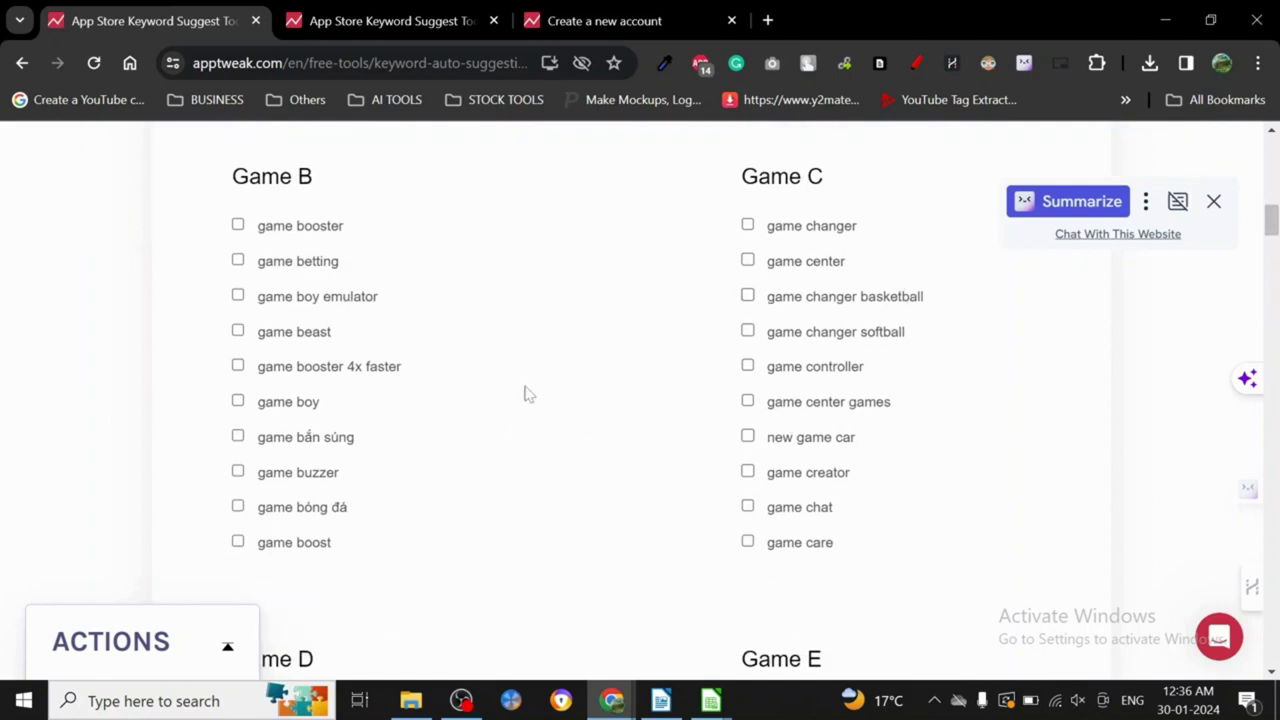
Switch to the CAT results and check the store and country lists, keeping United States
{"action": "left_click", "coordinate": [361, 27]}
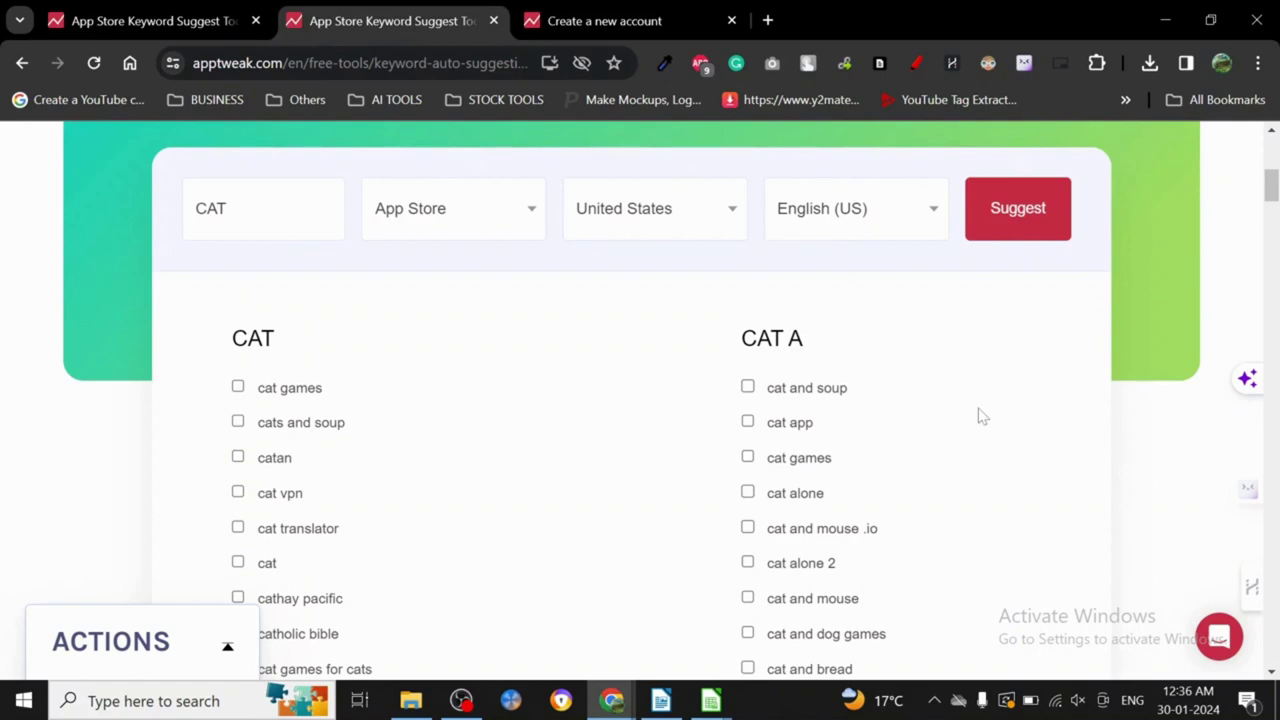
{"action": "left_click", "coordinate": [522, 225]}
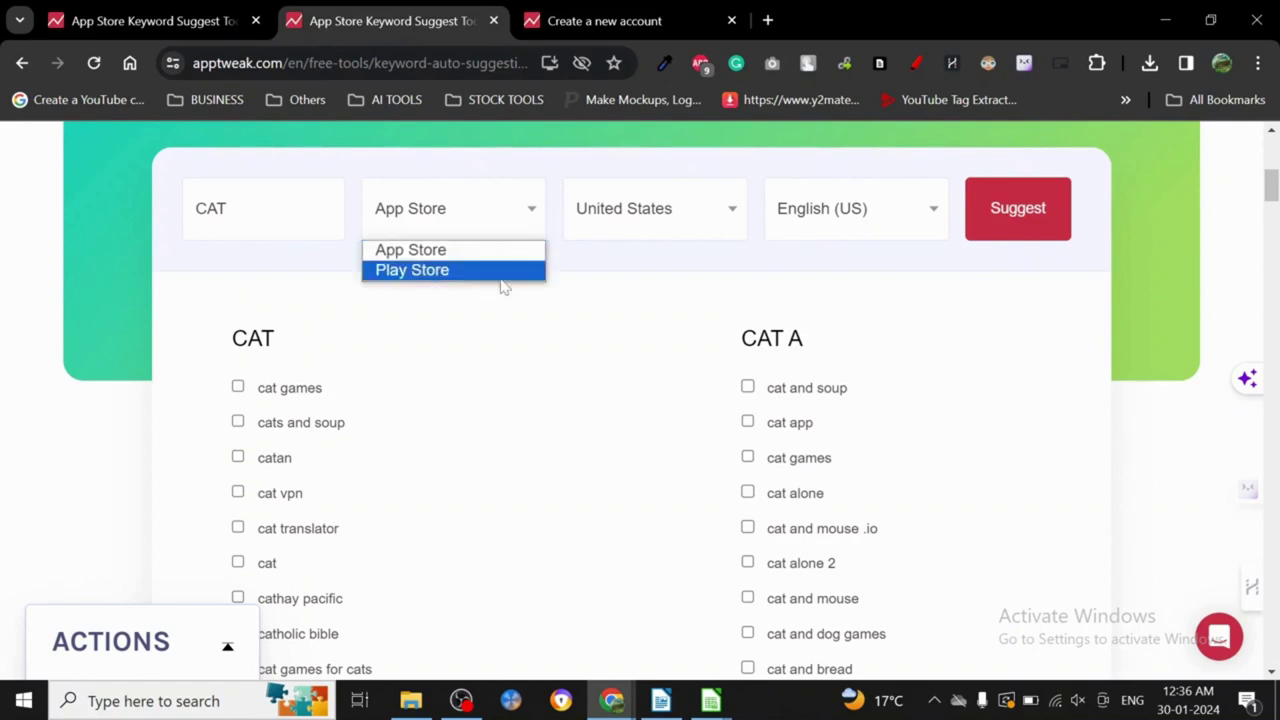
{"action": "left_click", "coordinate": [629, 214]}
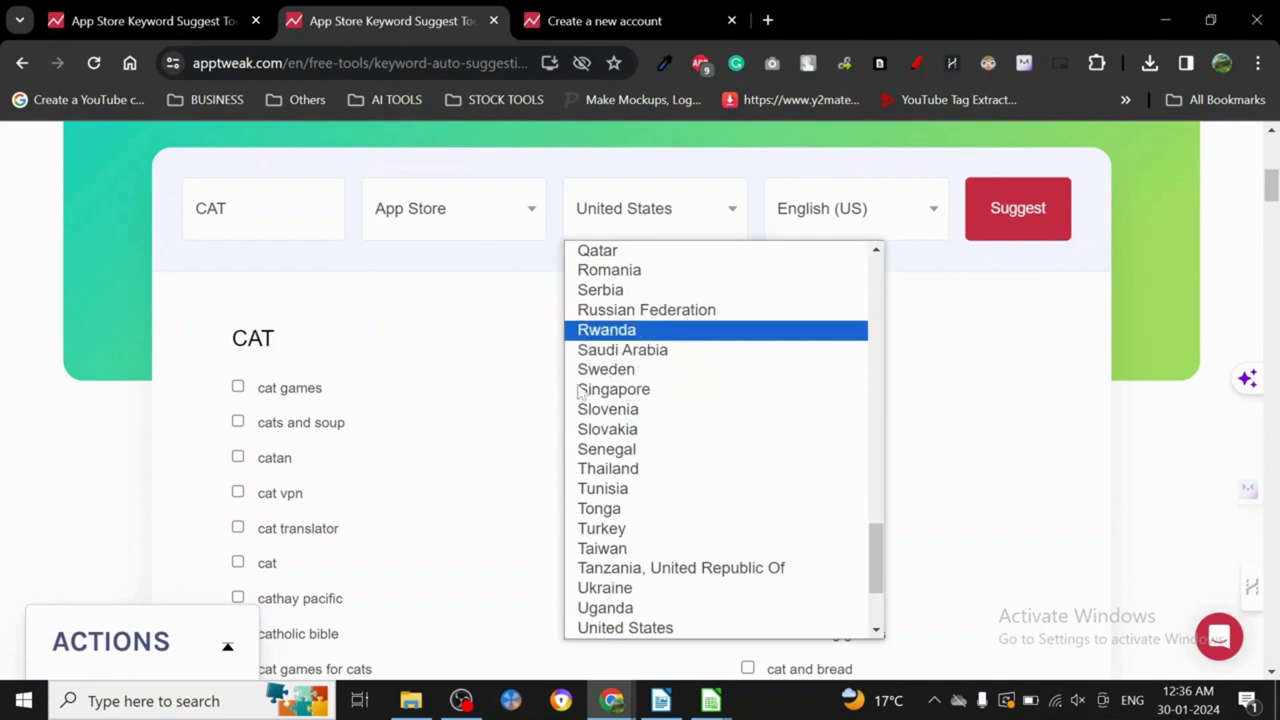
{"action": "left_click", "coordinate": [474, 262]}
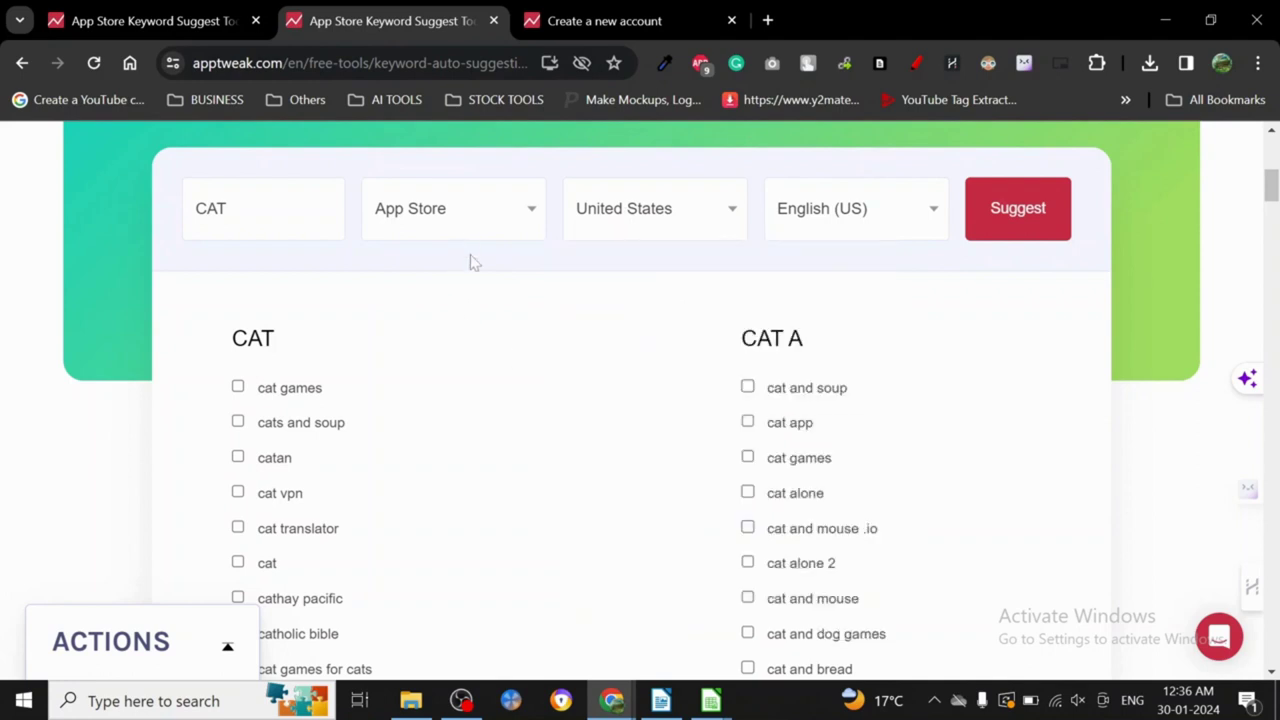
{"action": "left_click_drag", "start_coordinate": [1270, 190], "coordinate": [1272, 195]}
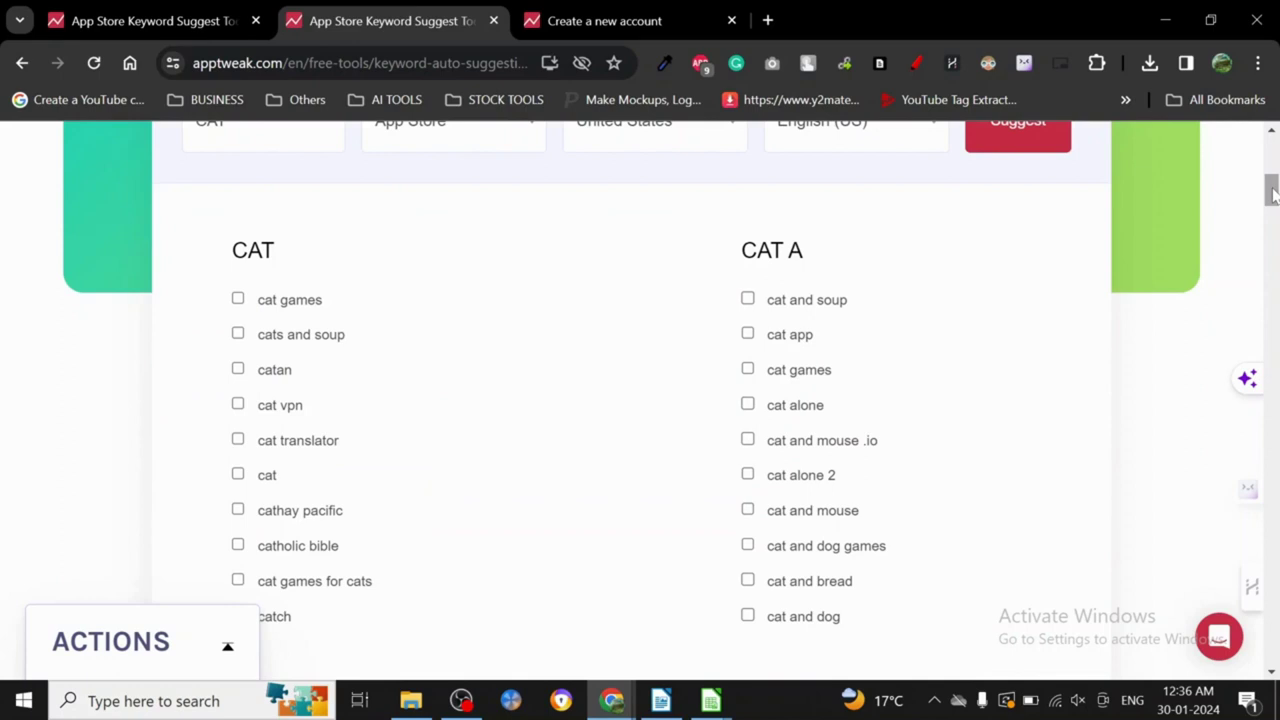
{"action": "left_click_drag", "start_coordinate": [1272, 195], "coordinate": [1272, 176]}
Check the suggestion languages, keeping English (US), and scroll back to the tool's heading
{"action": "left_click", "coordinate": [835, 383]}
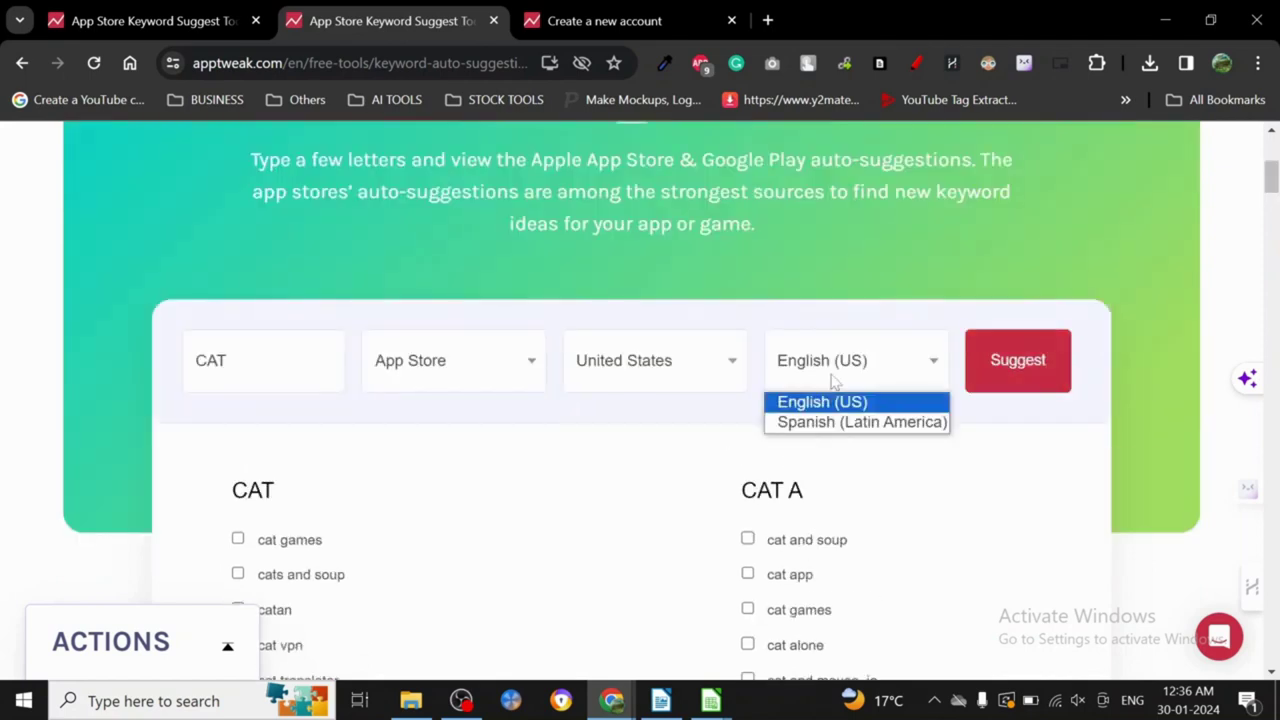
{"action": "left_click", "coordinate": [913, 362]}
{"action": "left_click", "coordinate": [1272, 176]}
{"action": "mouse_move", "coordinate": [1272, 176]}
{"action": "left_mouse_down"}
{"action": "mouse_move", "coordinate": [1223, 434]}
{"action": "mouse_move", "coordinate": [1223, 551]}
{"action": "mouse_move", "coordinate": [1248, 165]}
{"action": "left_mouse_up"}
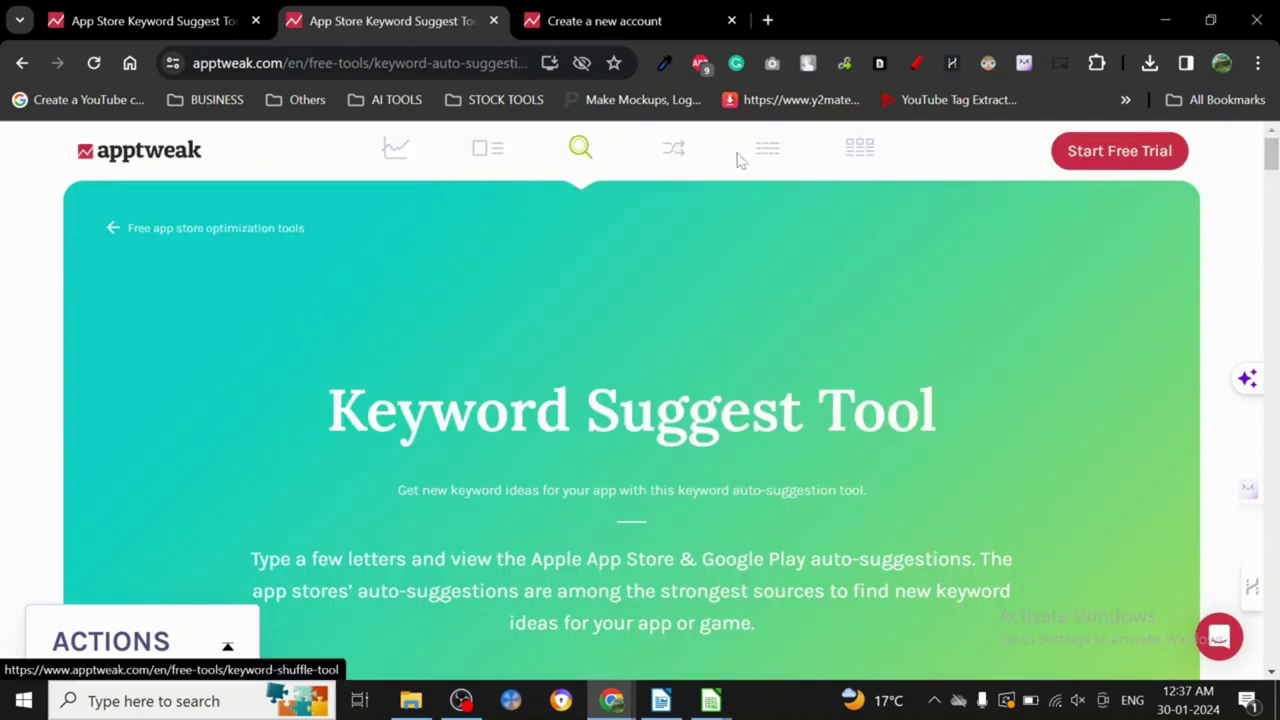
Open App Store Top Charts separately and scroll to its free, paid and grossing chart cards
{"action": "right_click", "coordinate": [852, 163]}
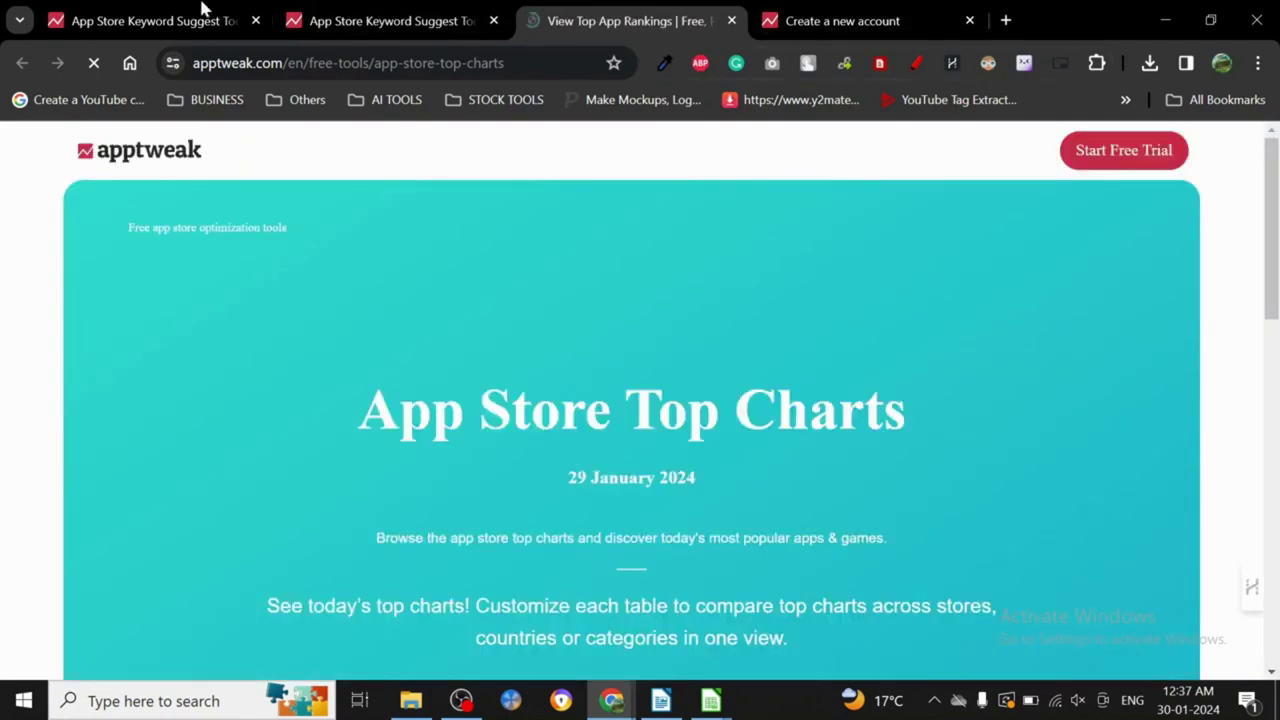
{"action": "left_click_drag", "start_coordinate": [1271, 200], "coordinate": [1275, 360]}
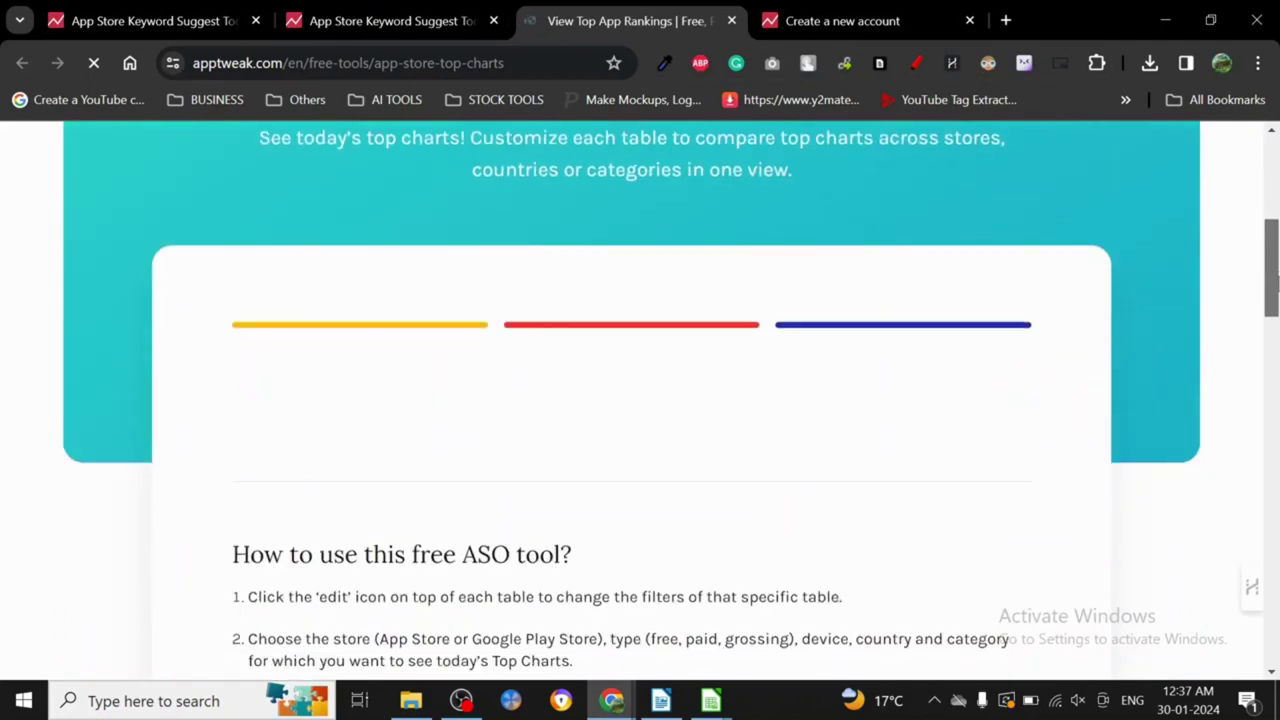
{"action": "scroll", "coordinate": [598, 365], "scroll_direction": "up", "scroll_amount": 3}
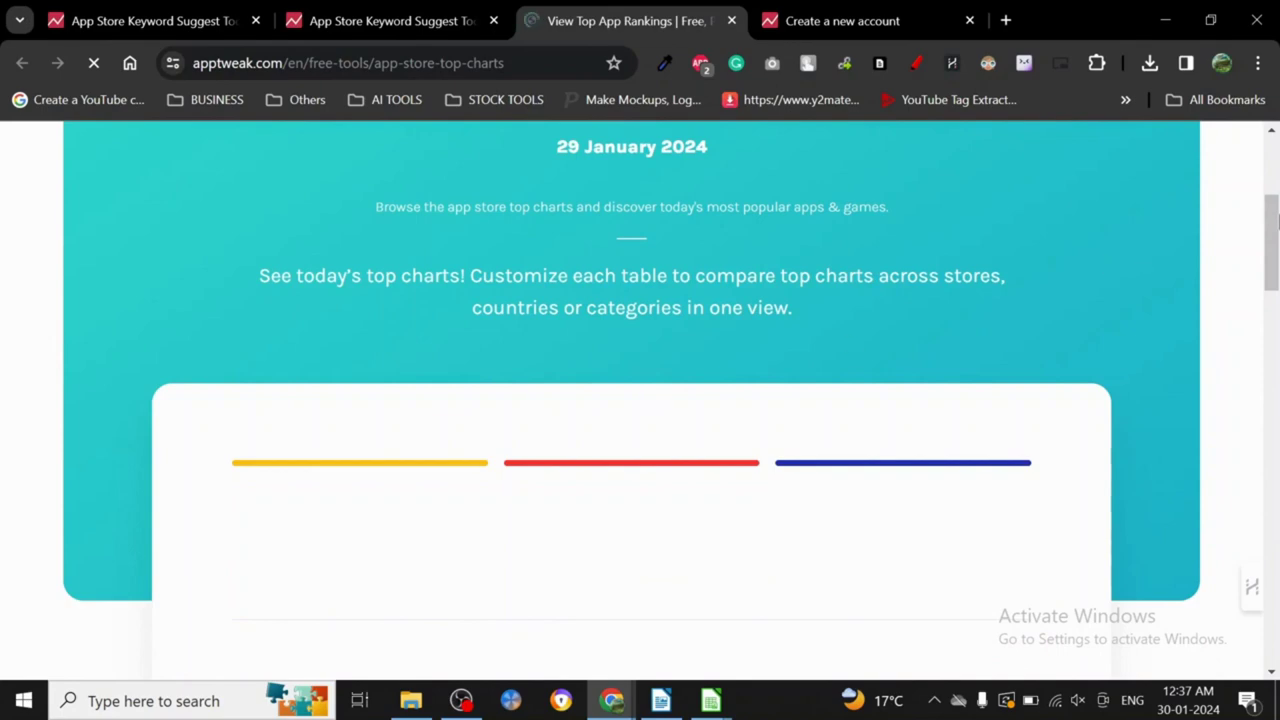
{"action": "mouse_move", "coordinate": [1277, 230]}
{"action": "left_mouse_down"}
{"action": "mouse_move", "coordinate": [1275, 455]}
{"action": "mouse_move", "coordinate": [1272, 430]}
{"action": "left_mouse_up"}
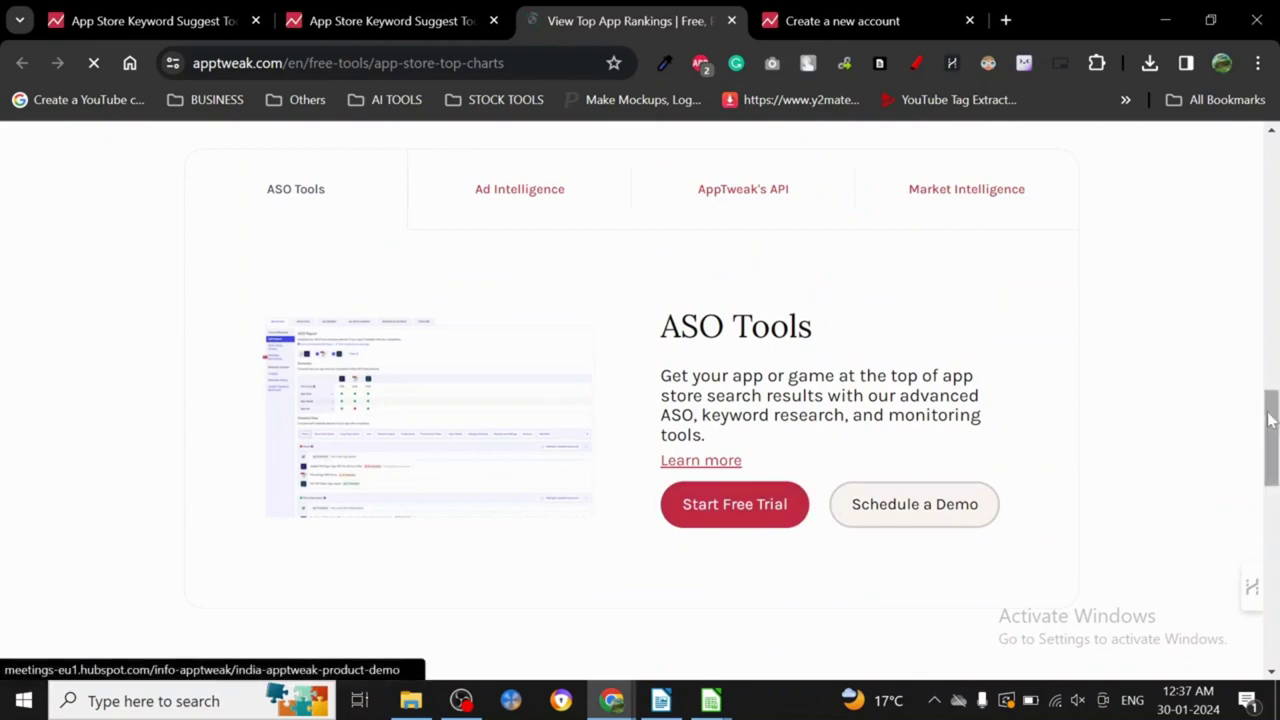
{"action": "left_click_drag", "start_coordinate": [1271, 418], "coordinate": [1275, 183]}
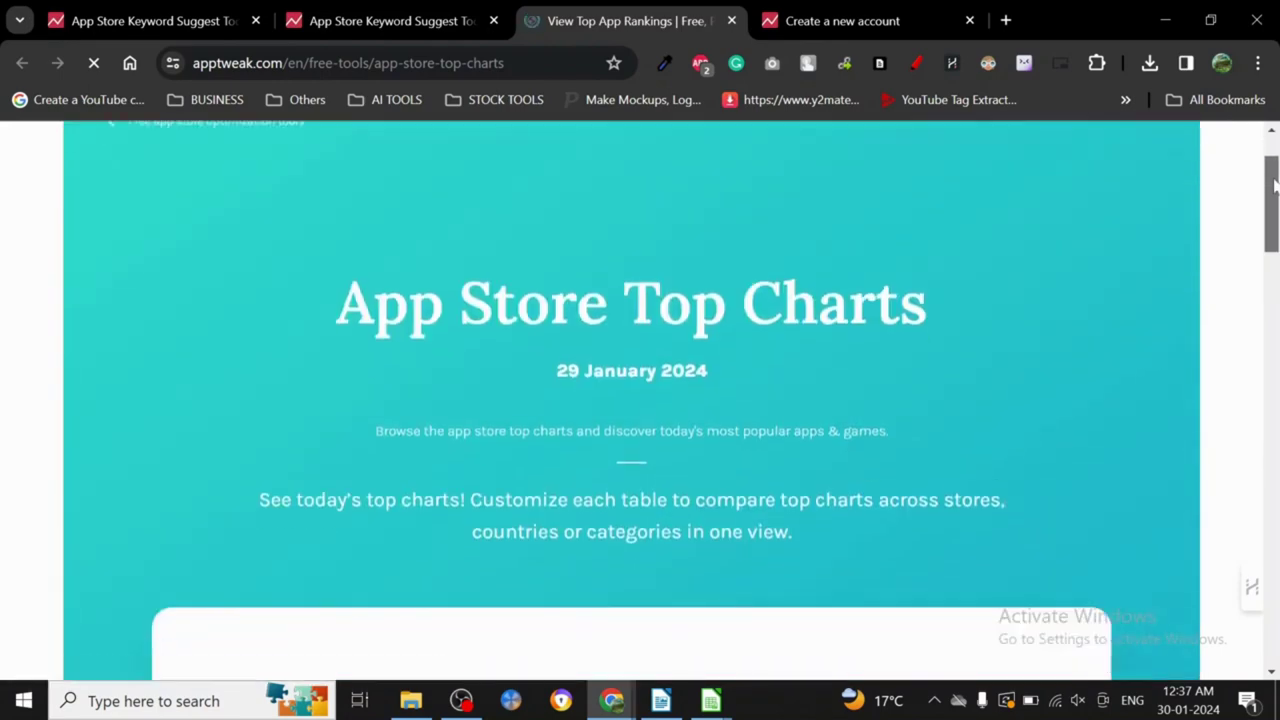
Scroll down through the loaded US iPhone top-chart tables ranked 1 through 10
{"action": "scroll", "coordinate": [1274, 272], "scroll_direction": "down", "scroll_amount": 4}
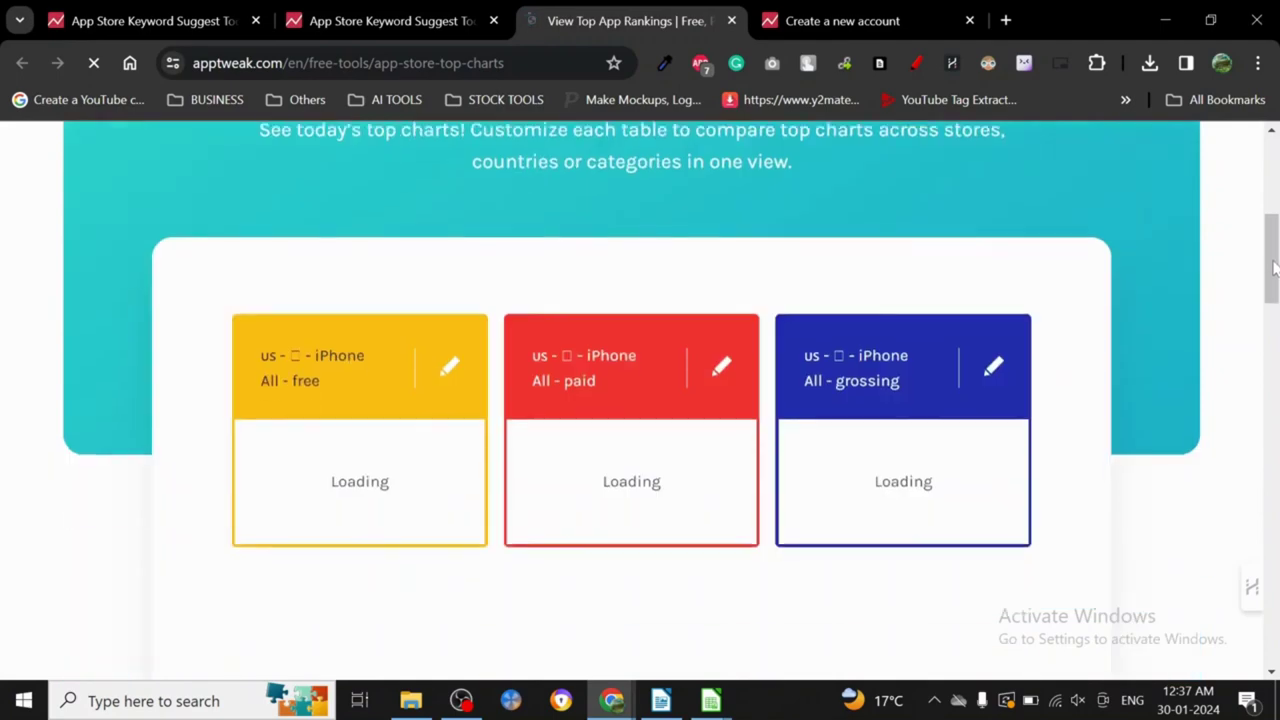
{"action": "scroll", "coordinate": [1274, 272], "scroll_direction": "down", "scroll_amount": 1}
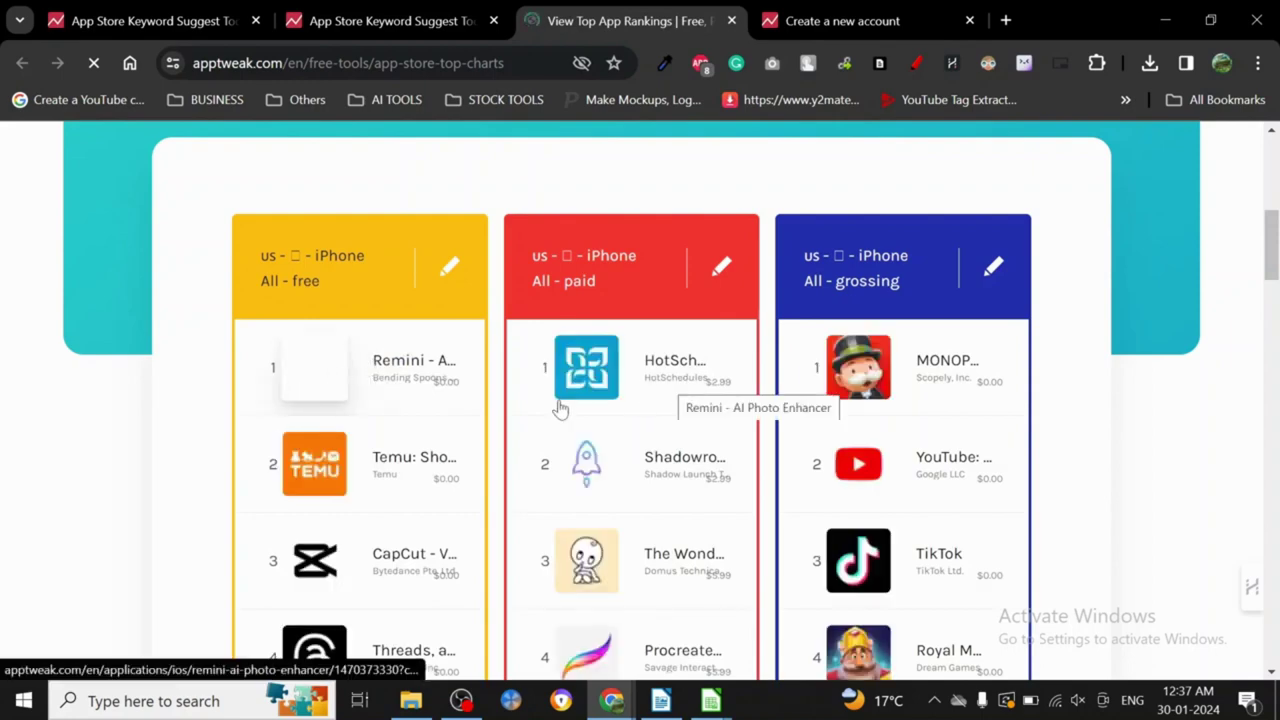
{"action": "scroll", "coordinate": [1272, 310], "scroll_direction": "down", "scroll_amount": 1}
{"action": "scroll", "coordinate": [1272, 310], "scroll_direction": "down", "scroll_amount": 4}
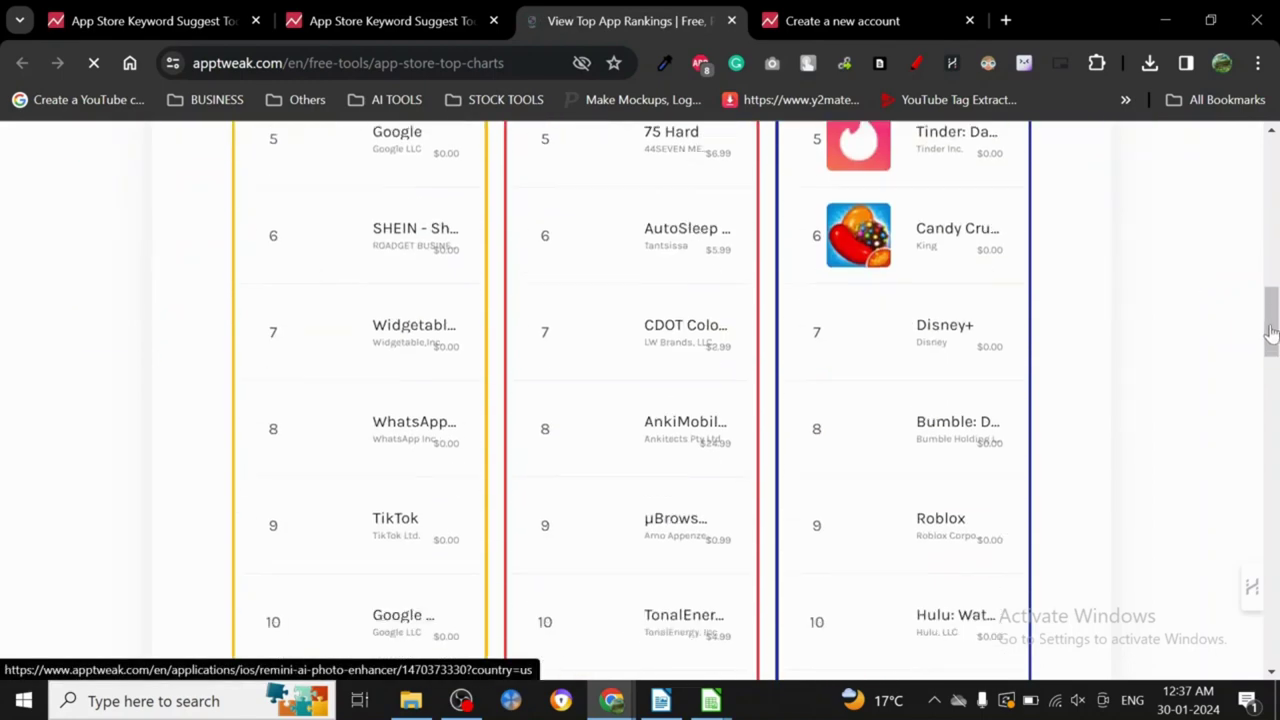
{"action": "mouse_move", "coordinate": [1272, 310]}
{"action": "left_mouse_down"}
{"action": "mouse_move", "coordinate": [1274, 234]}
{"action": "mouse_move", "coordinate": [1274, 342]}
{"action": "mouse_move", "coordinate": [1274, 172]}
{"action": "mouse_move", "coordinate": [1272, 242]}
{"action": "left_mouse_up"}
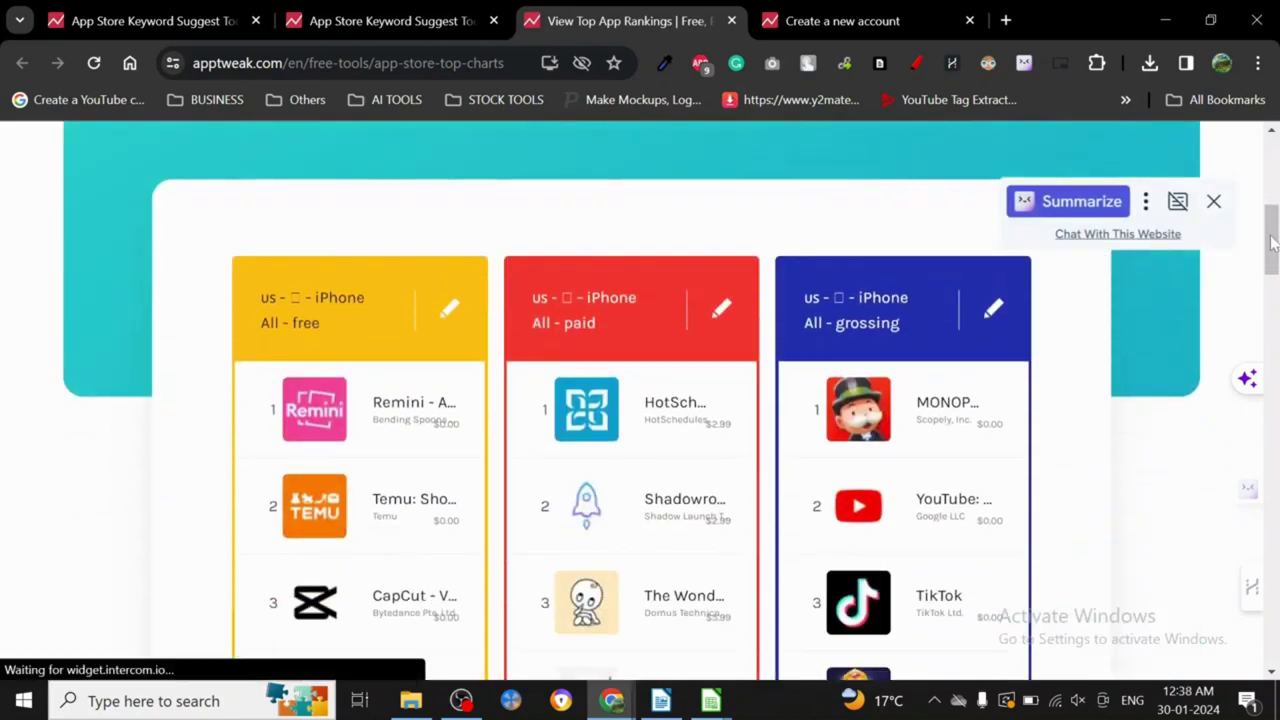
Close the website summary popup and scroll back up to the page top
{"action": "left_click", "coordinate": [1213, 201]}
{"action": "left_click_drag", "start_coordinate": [1273, 250], "coordinate": [1267, 404]}
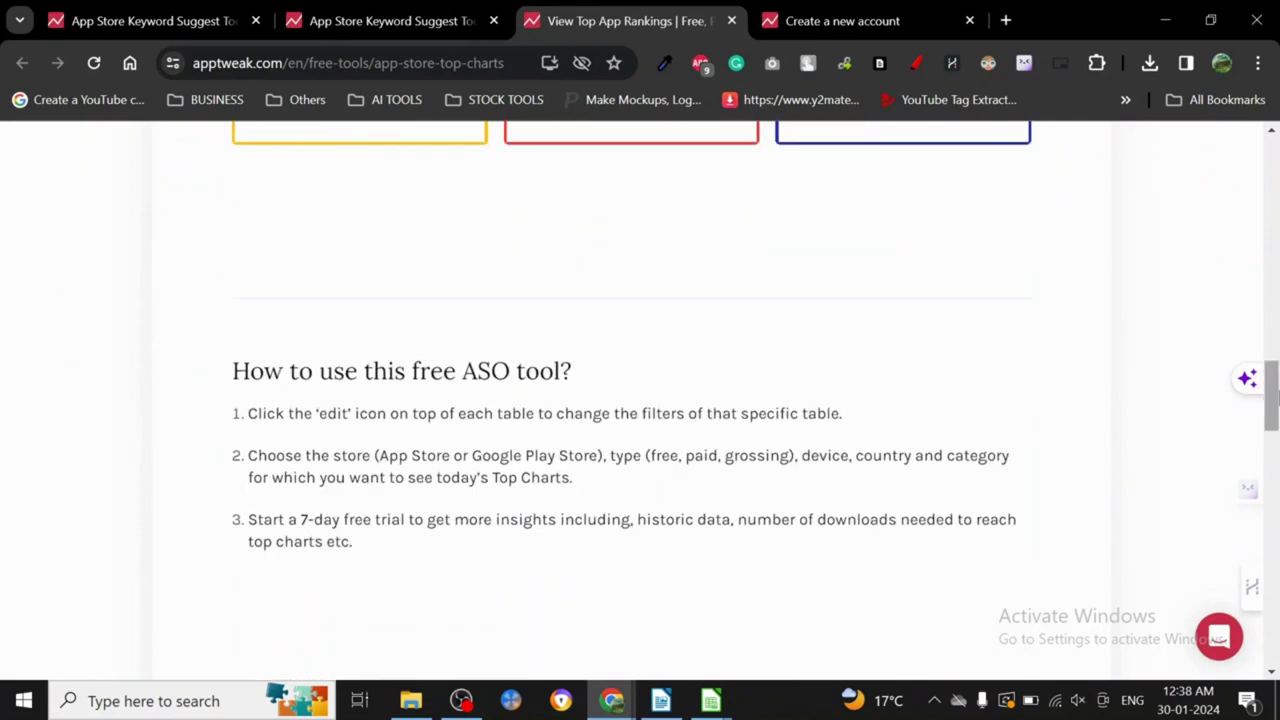
{"action": "left_click_drag", "start_coordinate": [1273, 397], "coordinate": [1272, 240]}
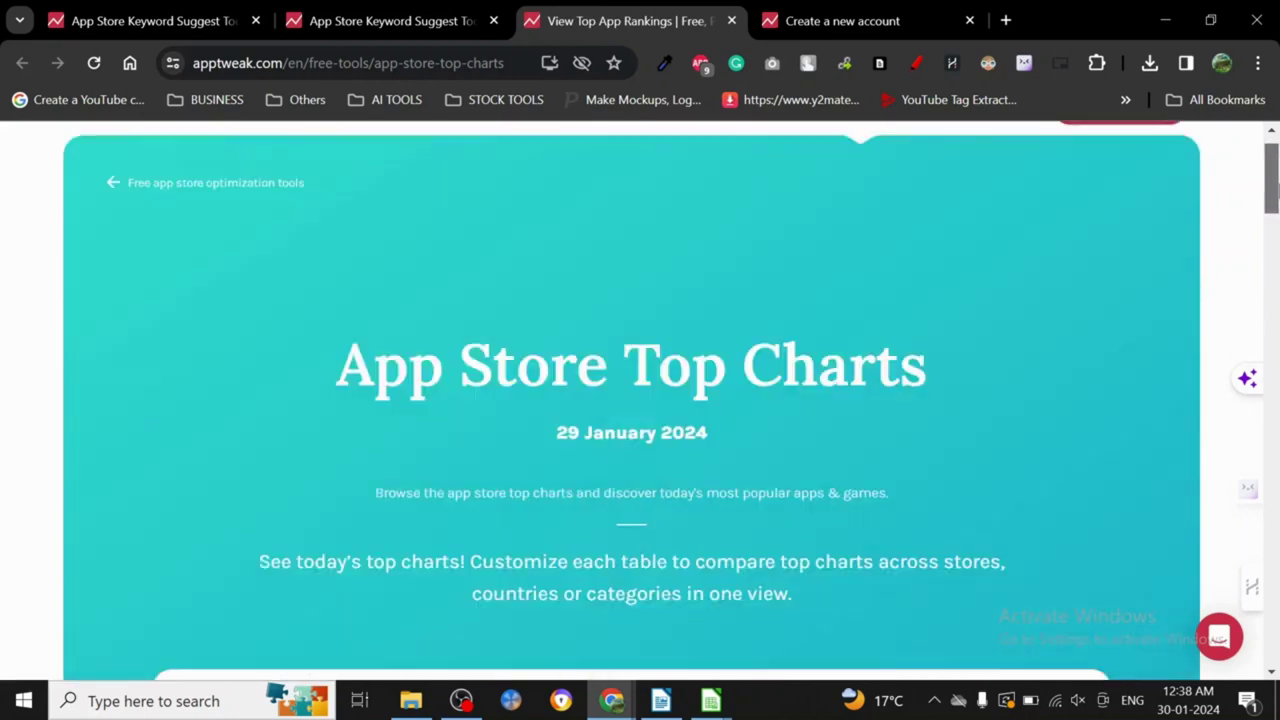
{"action": "left_click_drag", "start_coordinate": [1272, 250], "coordinate": [1274, 172]}
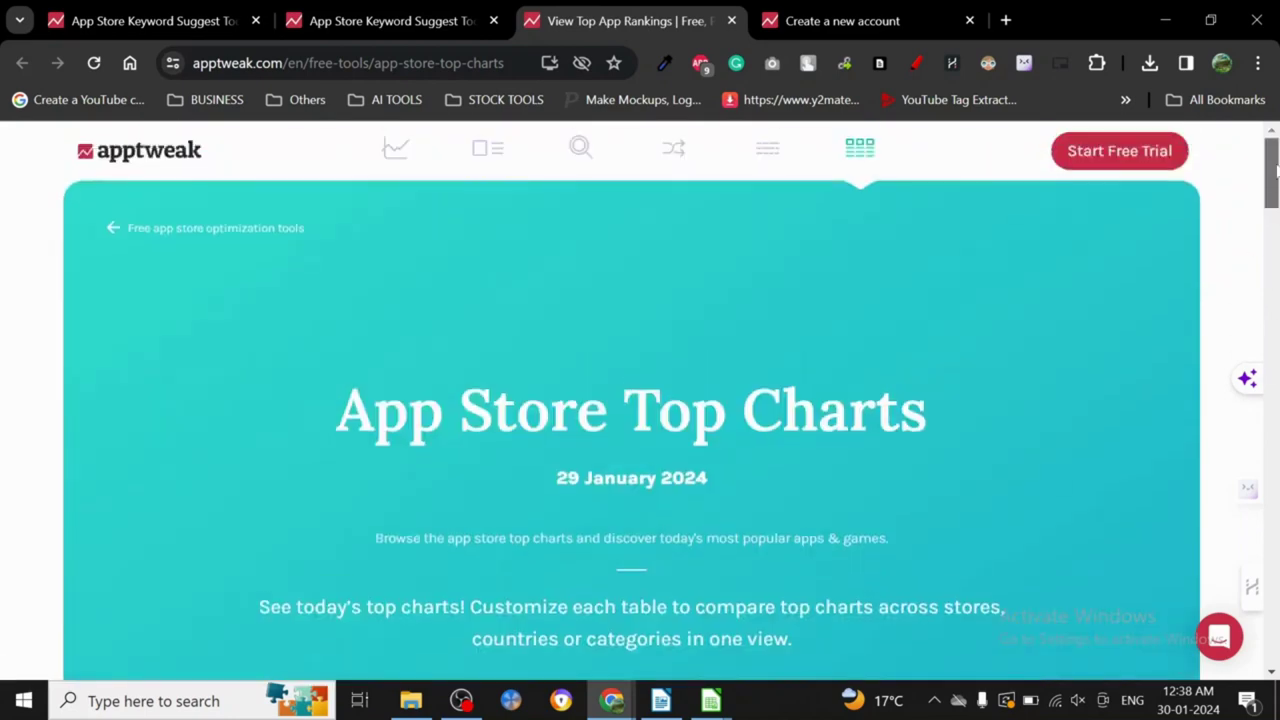
{"action": "left_click", "coordinate": [345, 10]}
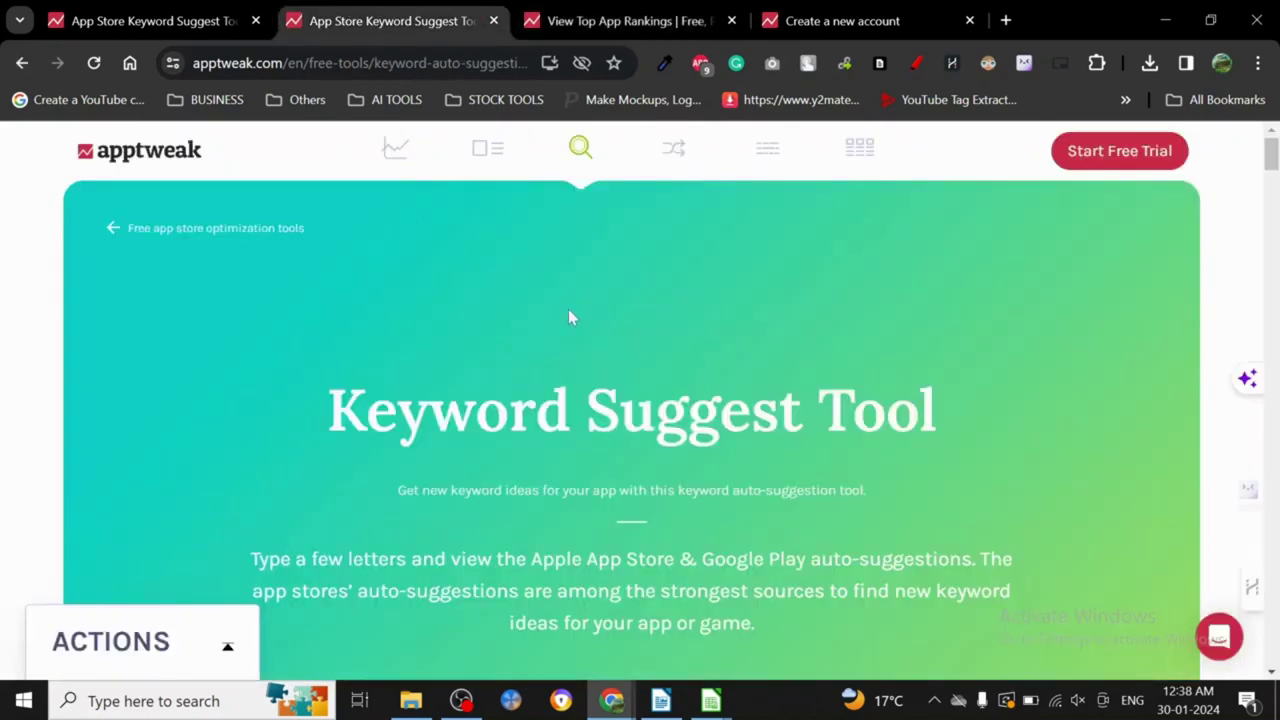
{"action": "mouse_move", "coordinate": [1272, 168]}
{"action": "left_mouse_down"}
{"action": "mouse_move", "coordinate": [1271, 194]}
{"action": "mouse_move", "coordinate": [1272, 178]}
{"action": "left_mouse_up"}
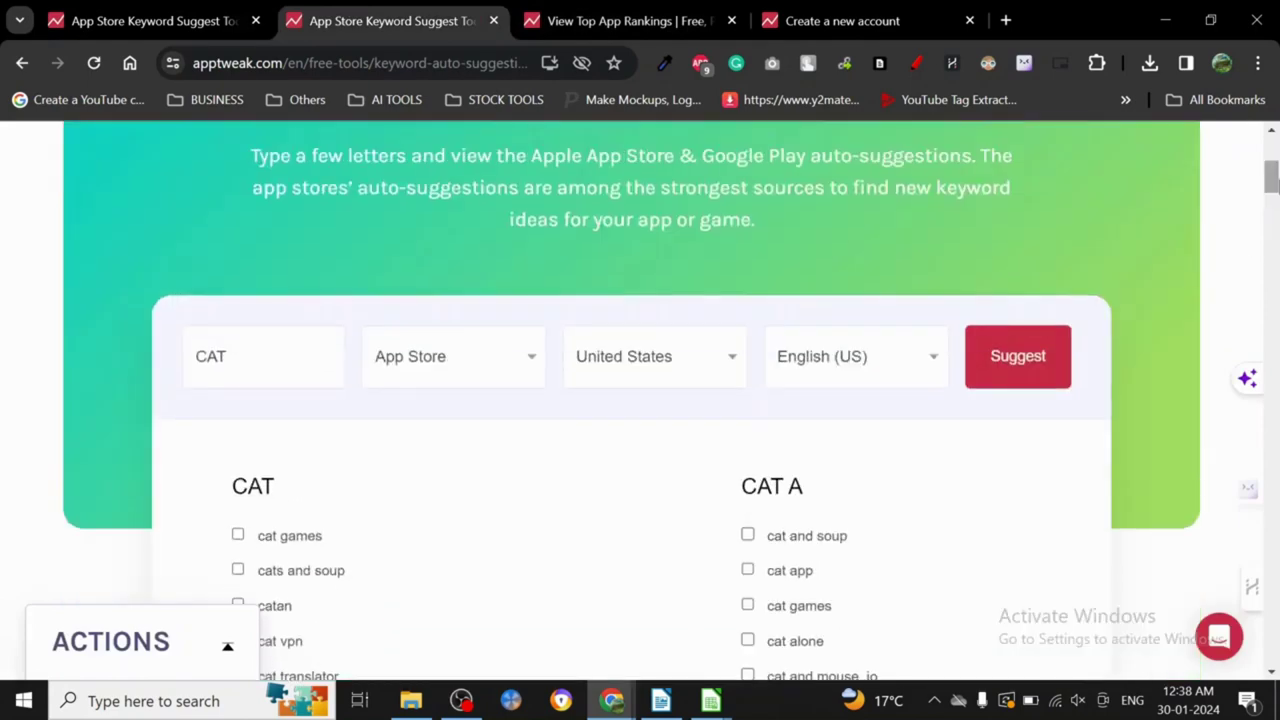
{"action": "scroll", "coordinate": [499, 327], "scroll_direction": "up", "scroll_amount": 2}
{"action": "scroll", "coordinate": [499, 327], "scroll_direction": "up", "scroll_amount": 2}
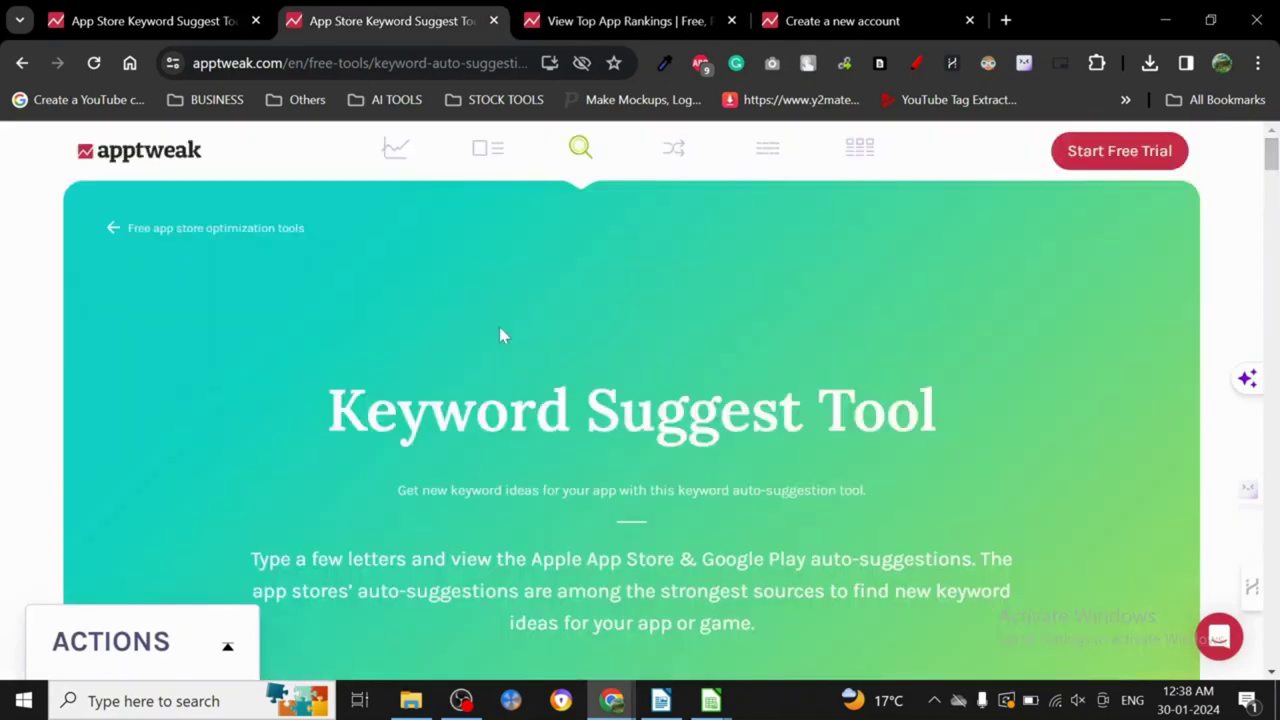
{"action": "left_click", "coordinate": [624, 10]}
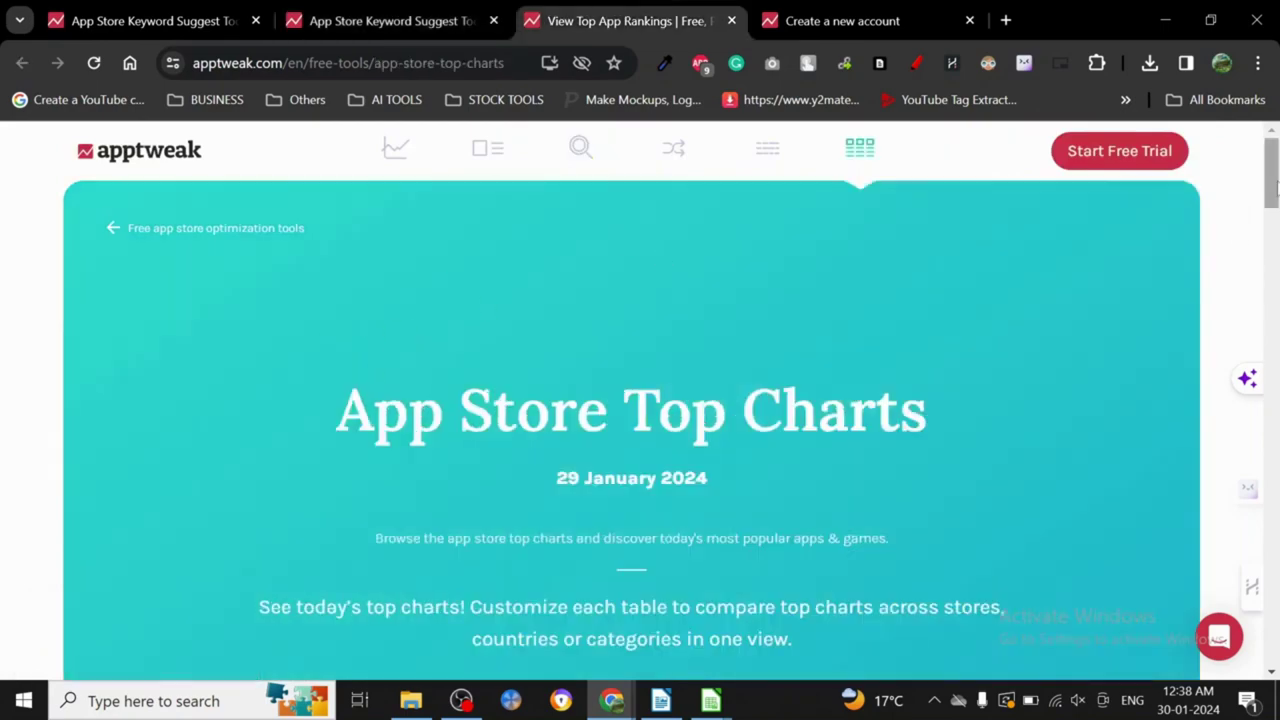
{"action": "scroll", "coordinate": [1275, 330], "scroll_direction": "down", "scroll_amount": 5}
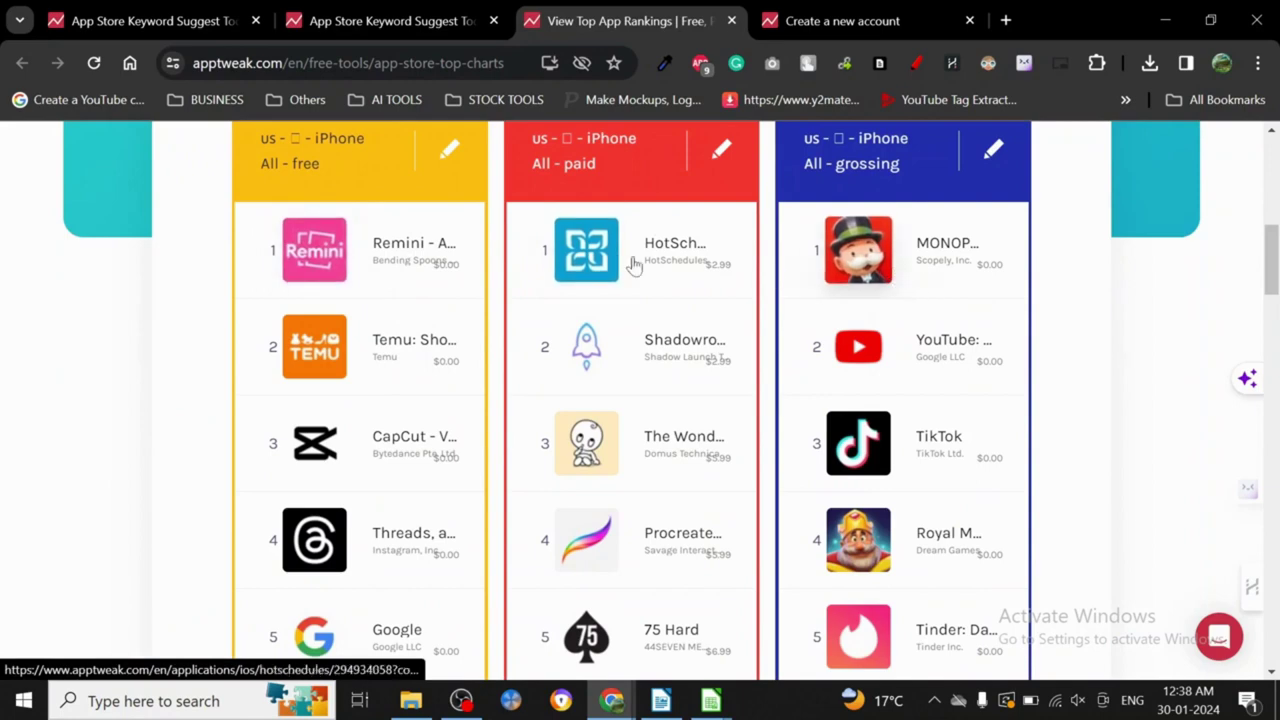
{"action": "scroll", "coordinate": [1275, 260], "scroll_direction": "up", "scroll_amount": 1}
{"action": "scroll", "coordinate": [1275, 260], "scroll_direction": "up", "scroll_amount": 5}
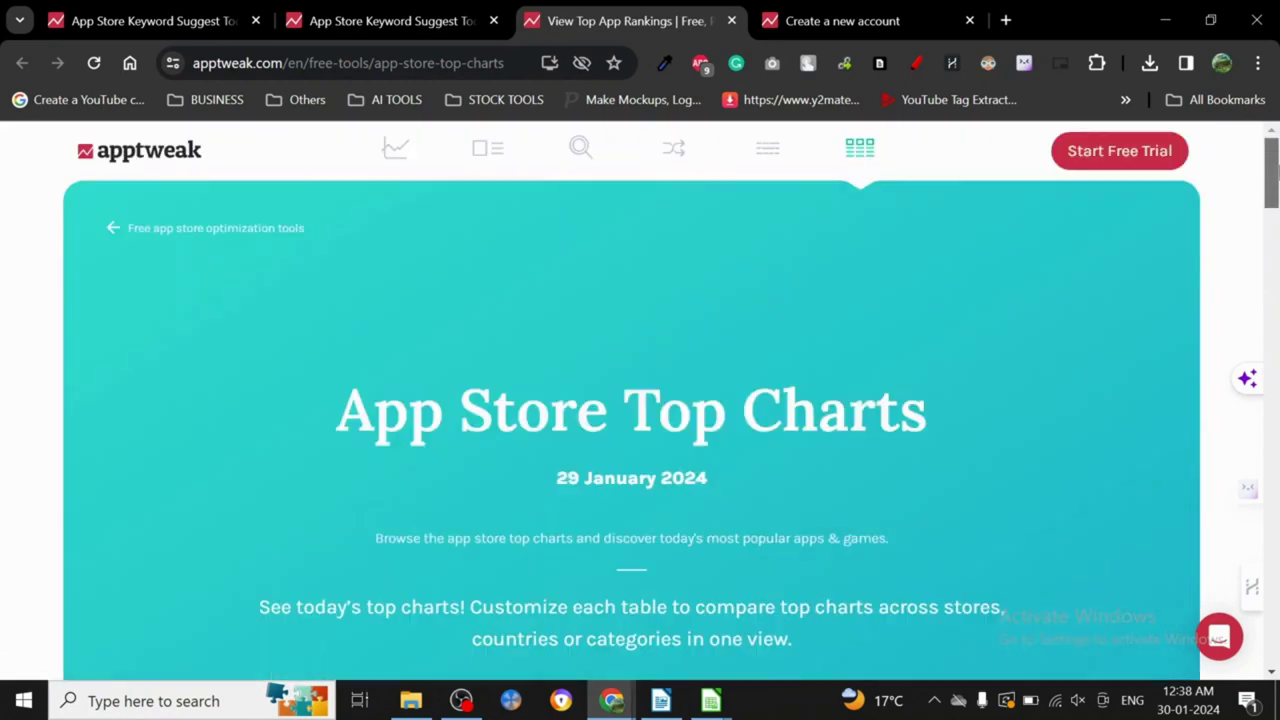
{"action": "scroll", "coordinate": [1273, 262], "scroll_direction": "down", "scroll_amount": 5}
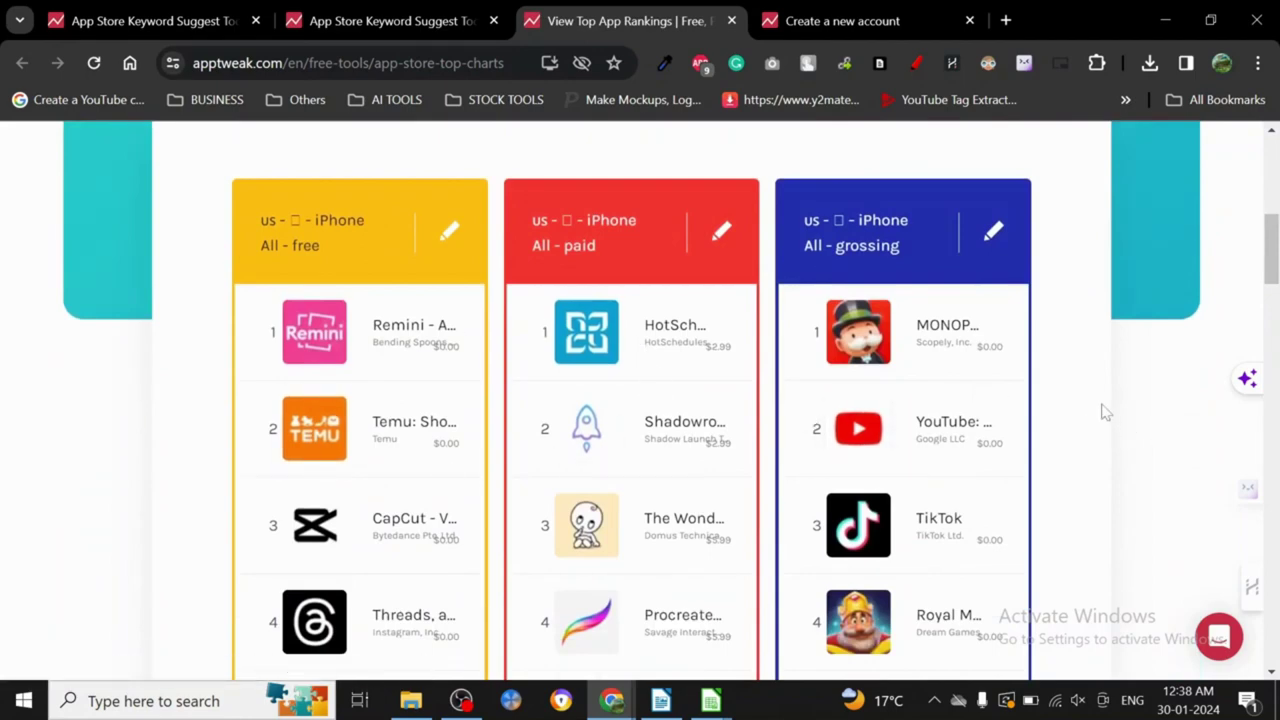
{"action": "scroll", "coordinate": [1272, 255], "scroll_direction": "up", "scroll_amount": 5}
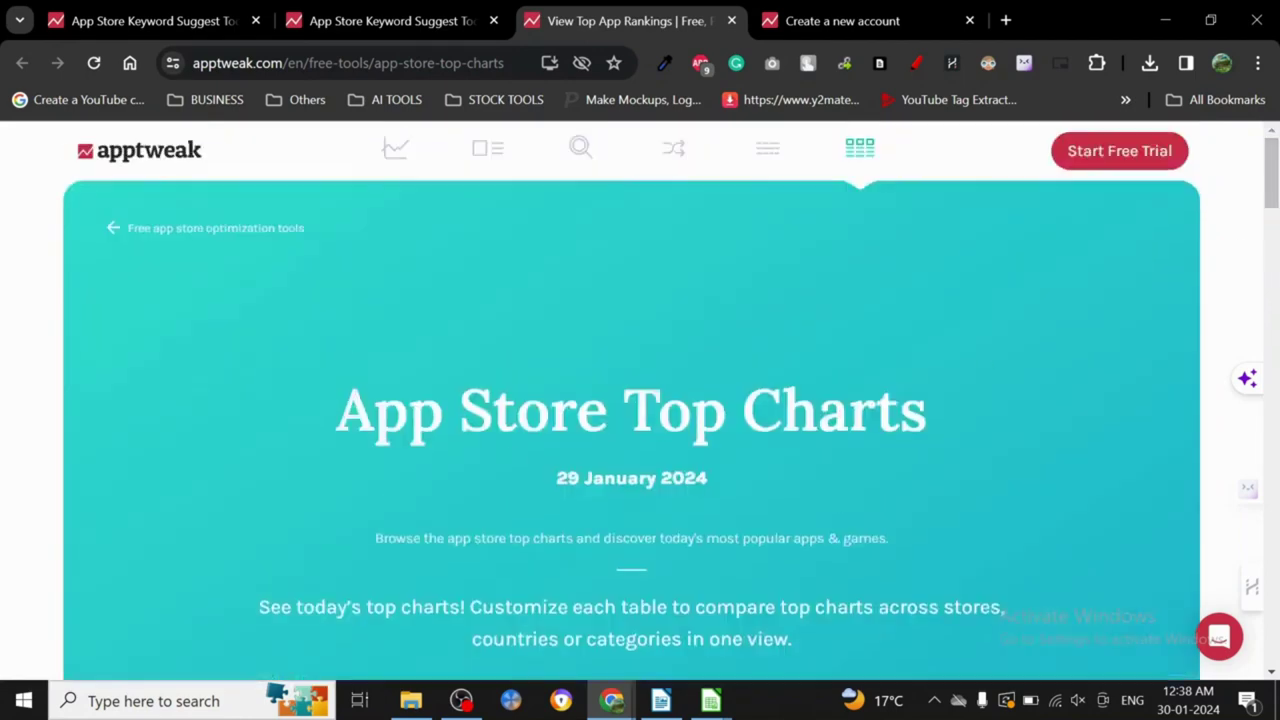